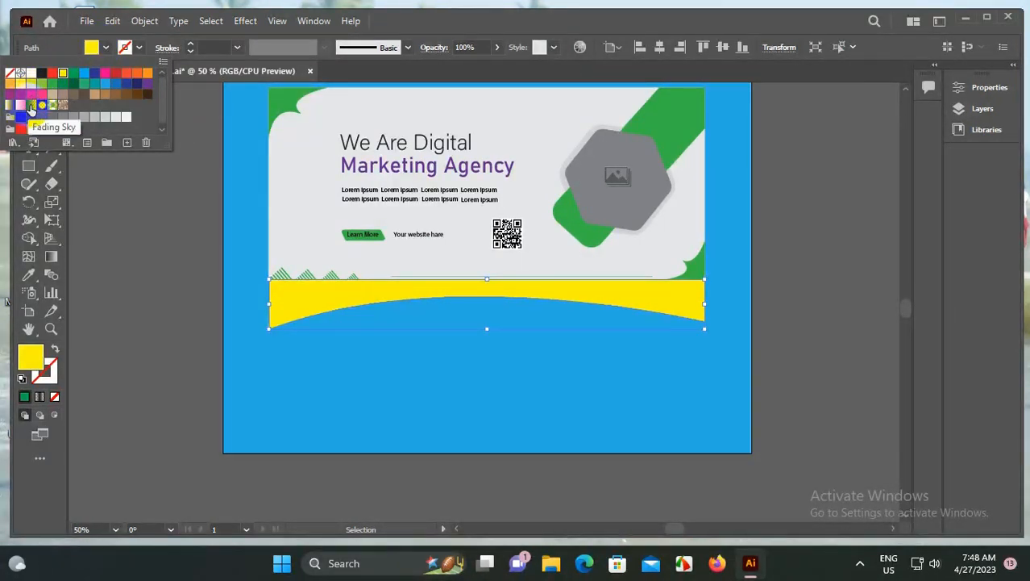
Fill the curved shape beneath the banner with the Fading Sky gradient swatch, keeping the swatch name
{"action": "left_click", "coordinate": [32, 108]}
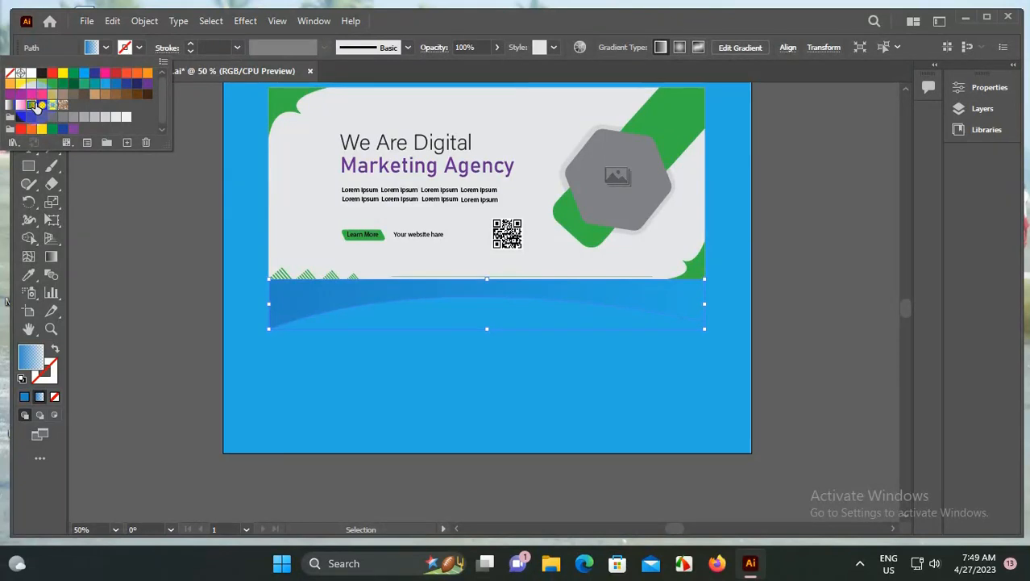
{"action": "double_click", "coordinate": [31, 107]}
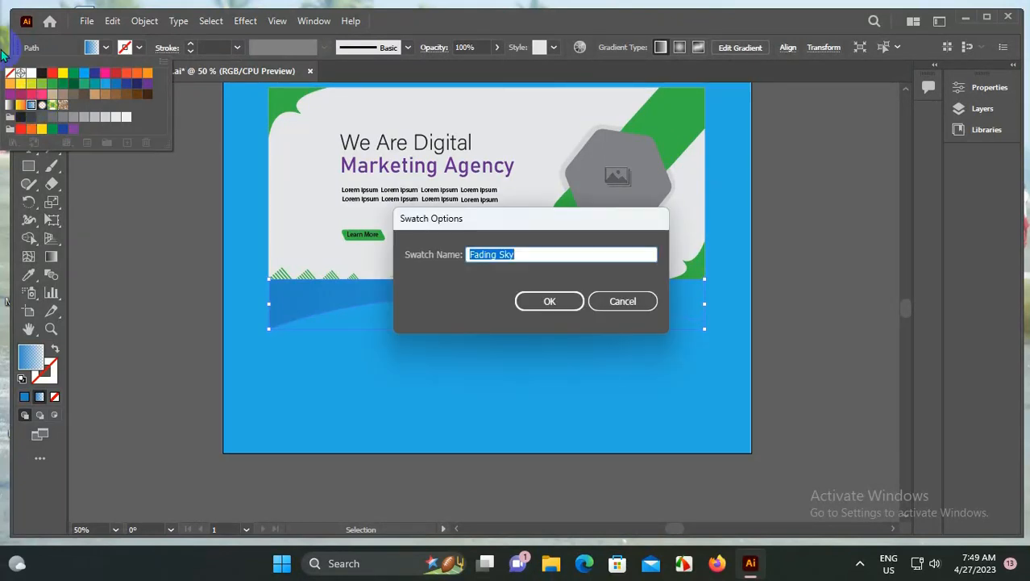
{"action": "left_click", "coordinate": [536, 299]}
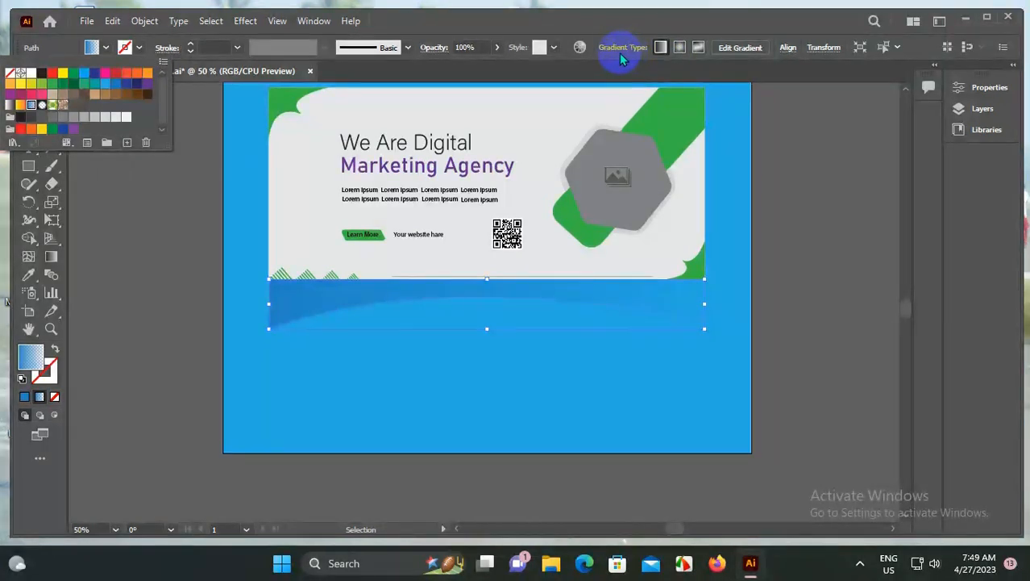
Edit the curved shape's gradient, trying the radial type, colour the first stop yellow, and set the type to linear
{"action": "left_click", "coordinate": [679, 50]}
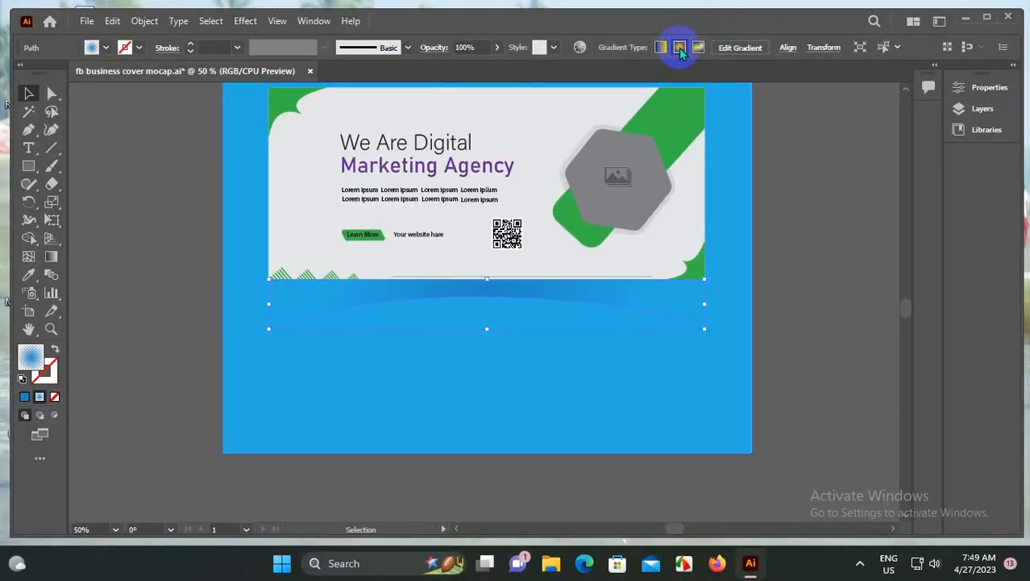
{"action": "left_click", "coordinate": [741, 48]}
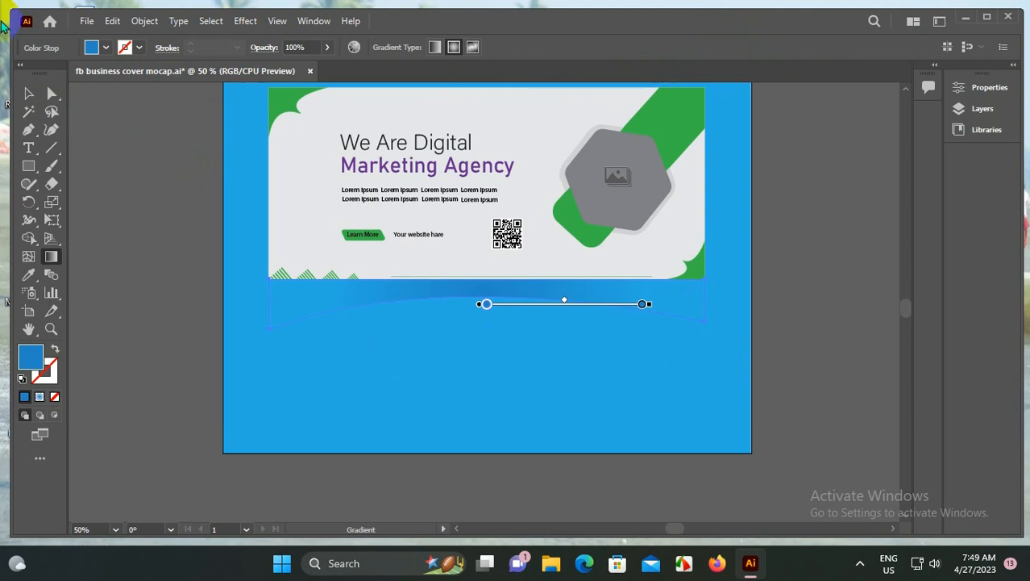
{"action": "double_click", "coordinate": [484, 306]}
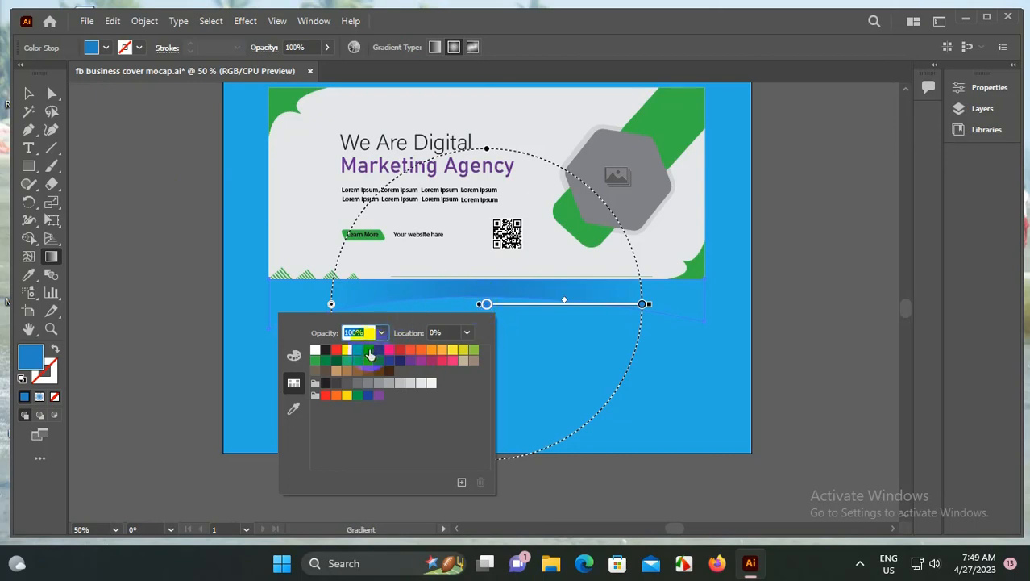
{"action": "left_click", "coordinate": [348, 351]}
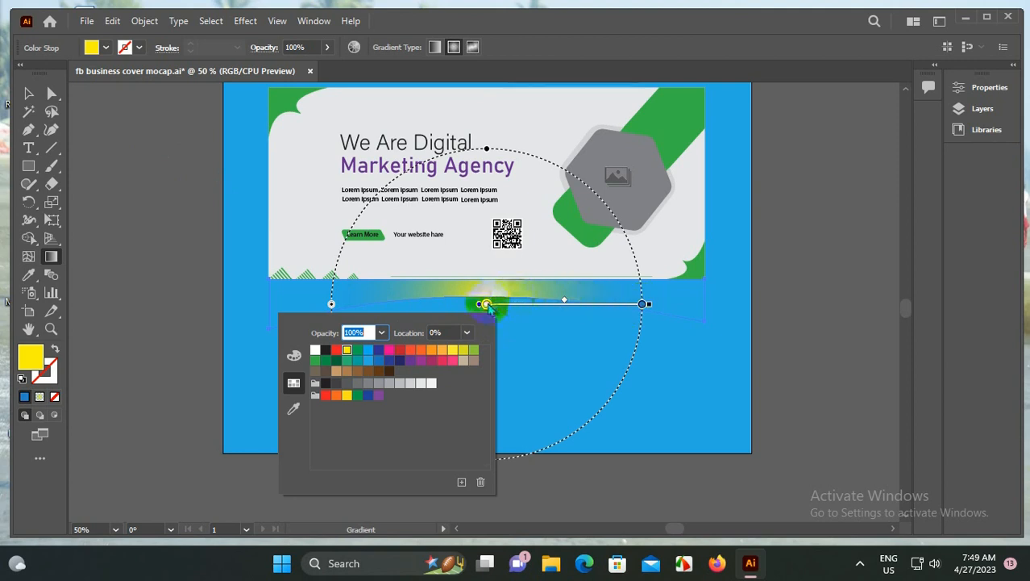
{"action": "left_click", "coordinate": [434, 48]}
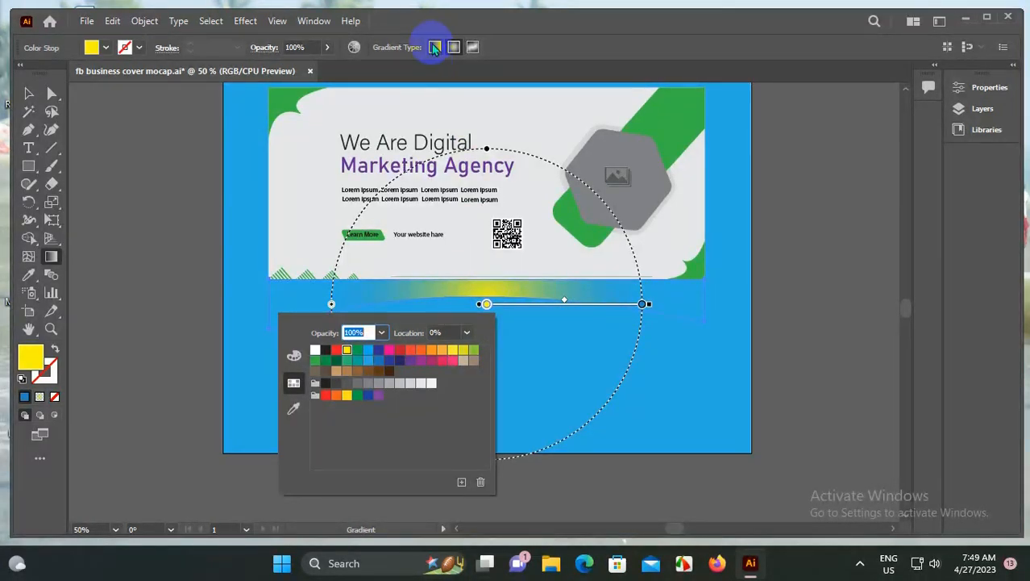
{"action": "left_click", "coordinate": [434, 48]}
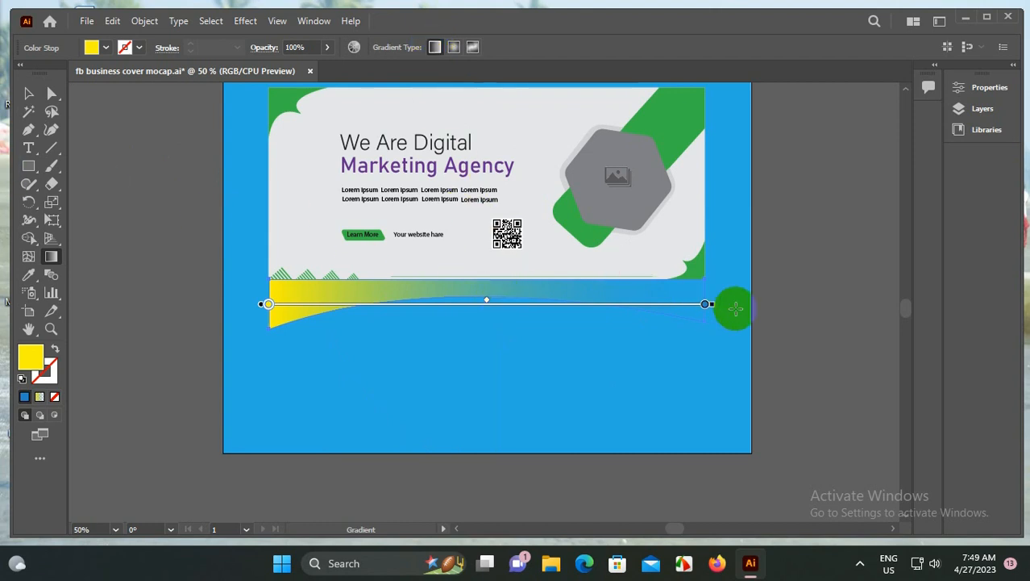
Colour the right end stop of the shape's gradient yellow and set its opacity to 100%
{"action": "left_click", "coordinate": [706, 304]}
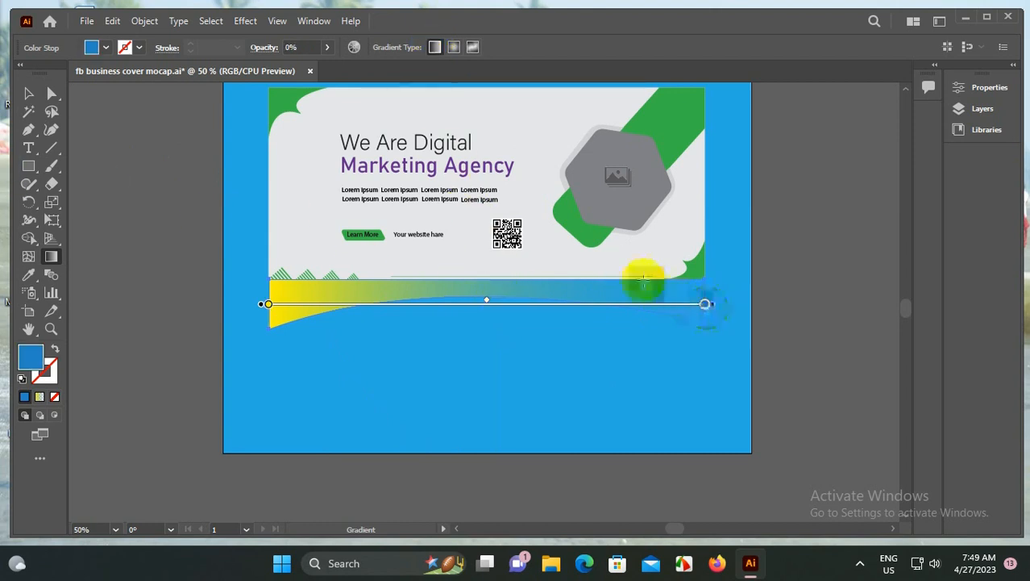
{"action": "double_click", "coordinate": [705, 305]}
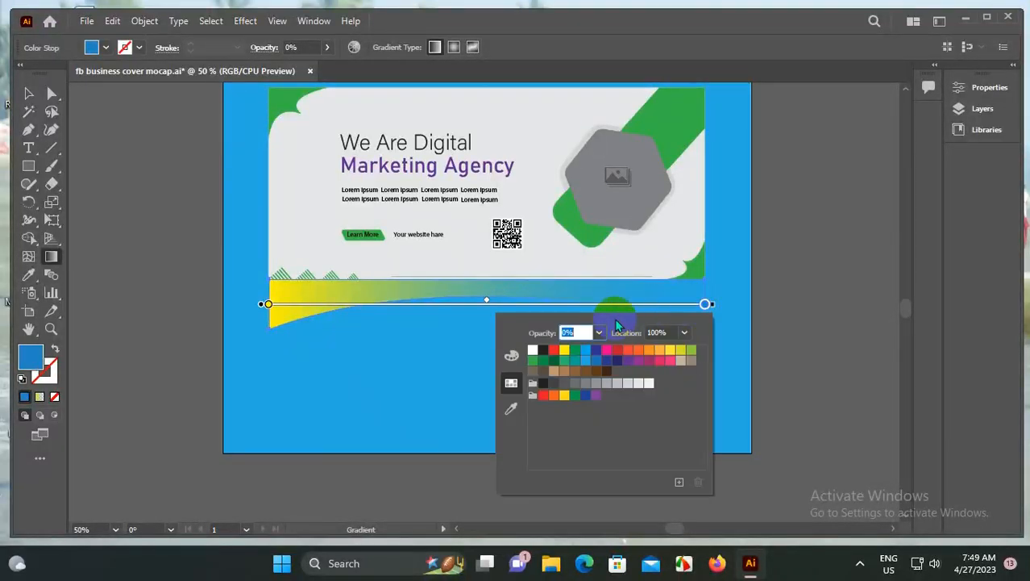
{"action": "left_click", "coordinate": [565, 351]}
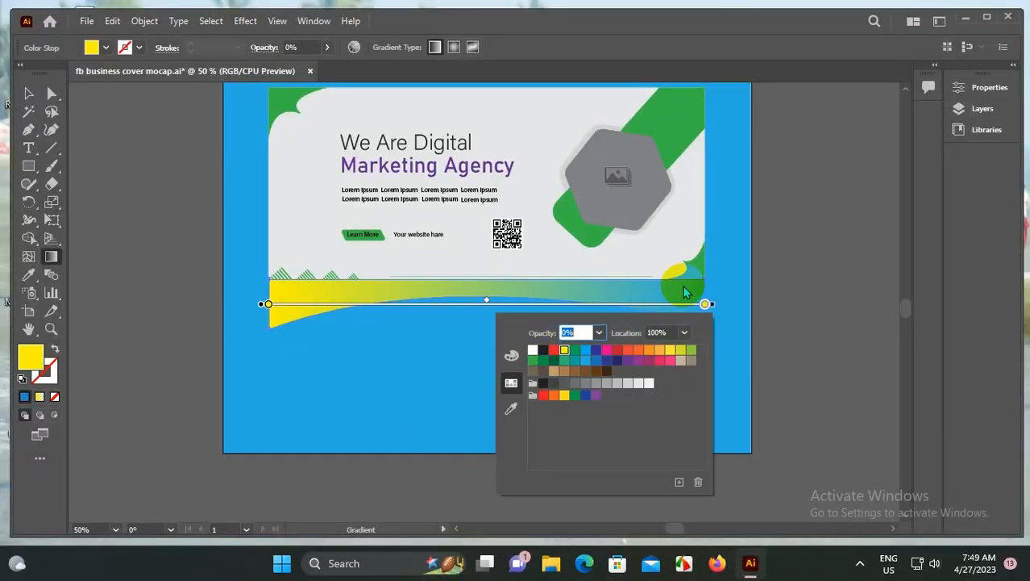
{"action": "left_click", "coordinate": [706, 304]}
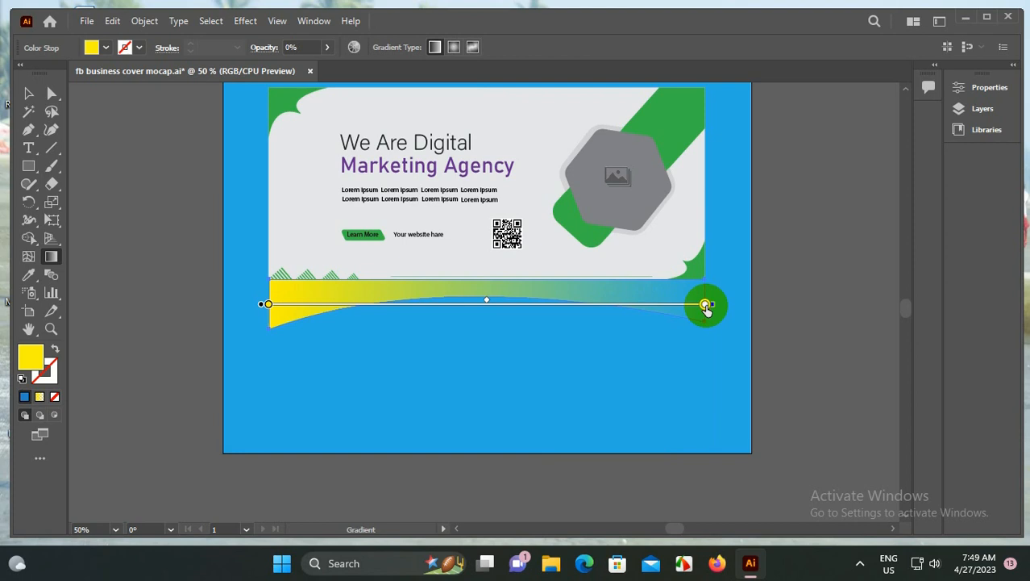
{"action": "double_click", "coordinate": [706, 304]}
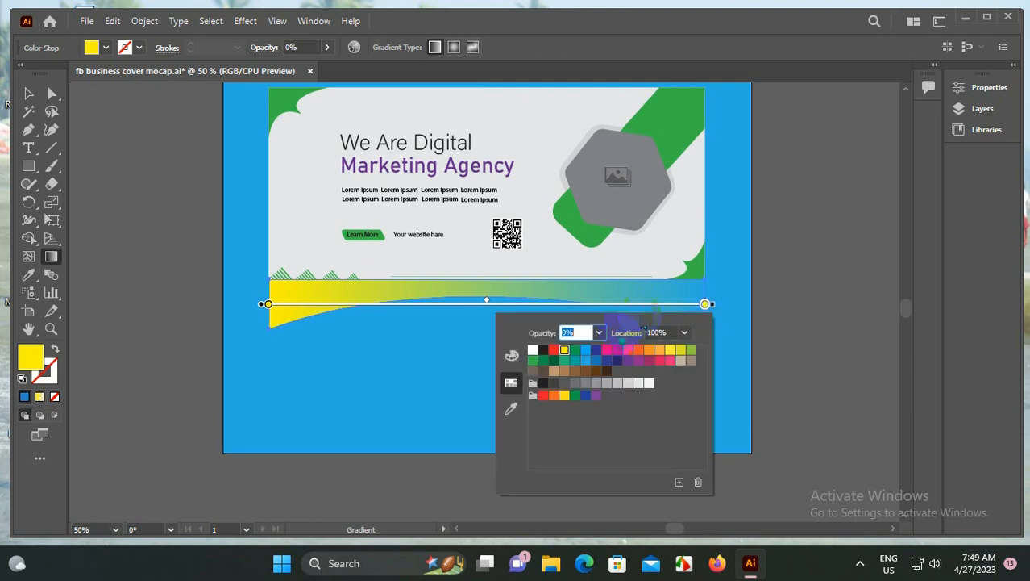
{"action": "left_click", "coordinate": [599, 333]}
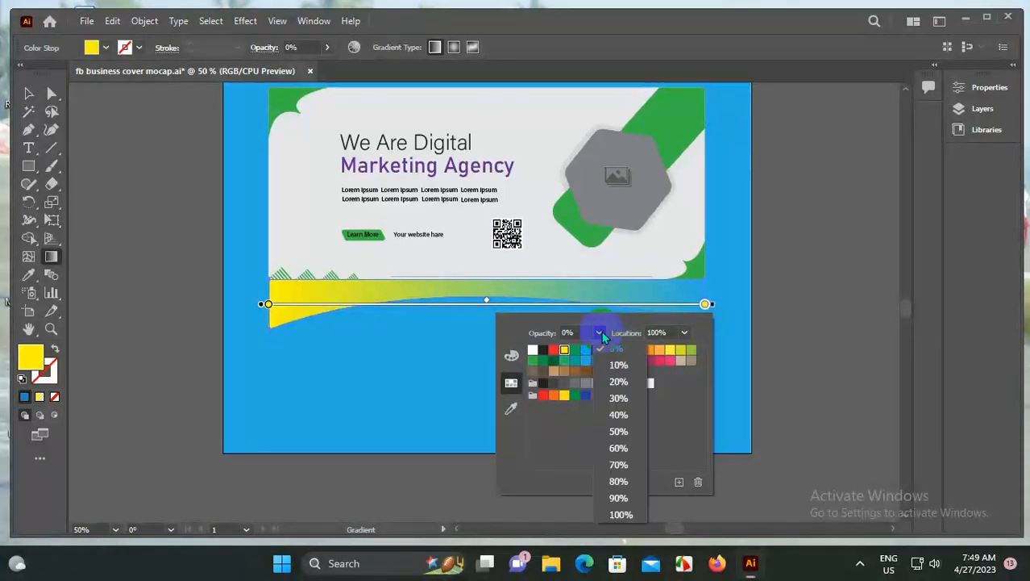
{"action": "left_click", "coordinate": [621, 516]}
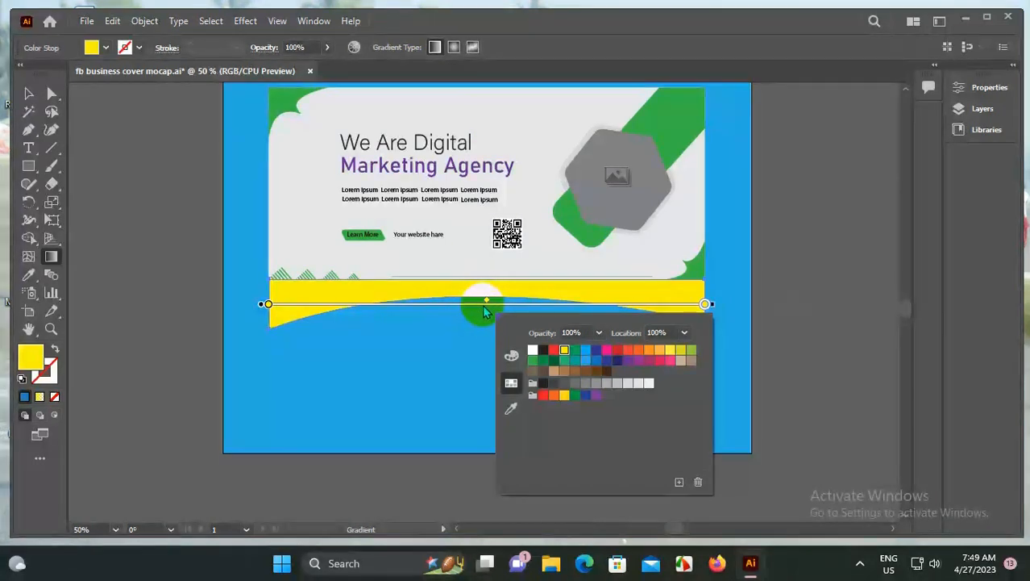
Add a colour stop at about the middle of the curved shape's linear gradient
{"action": "left_click", "coordinate": [434, 49]}
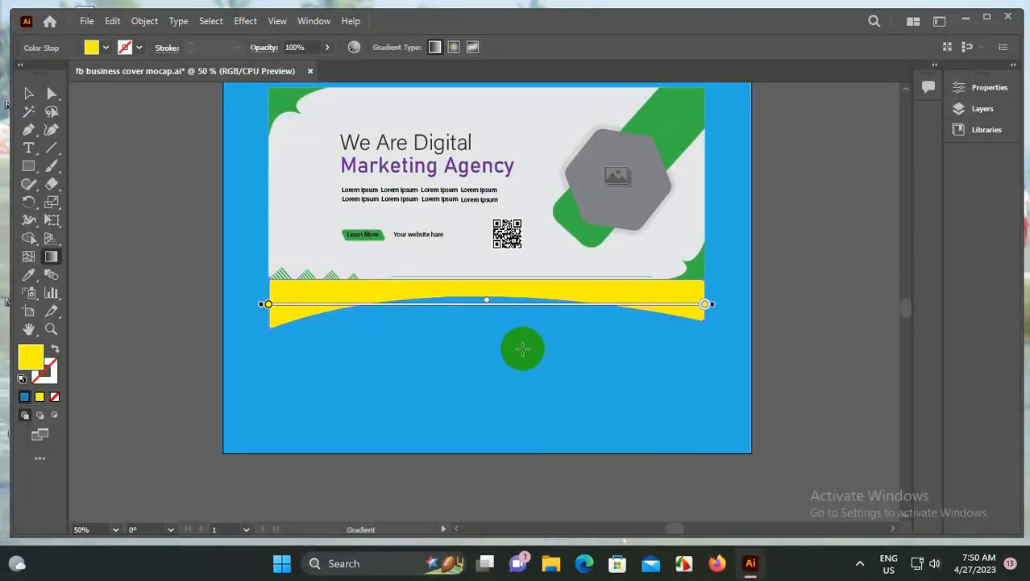
{"action": "right_click", "coordinate": [485, 291]}
{"action": "left_click", "coordinate": [471, 336]}
{"action": "left_click", "coordinate": [488, 292]}
{"action": "left_click", "coordinate": [488, 294]}
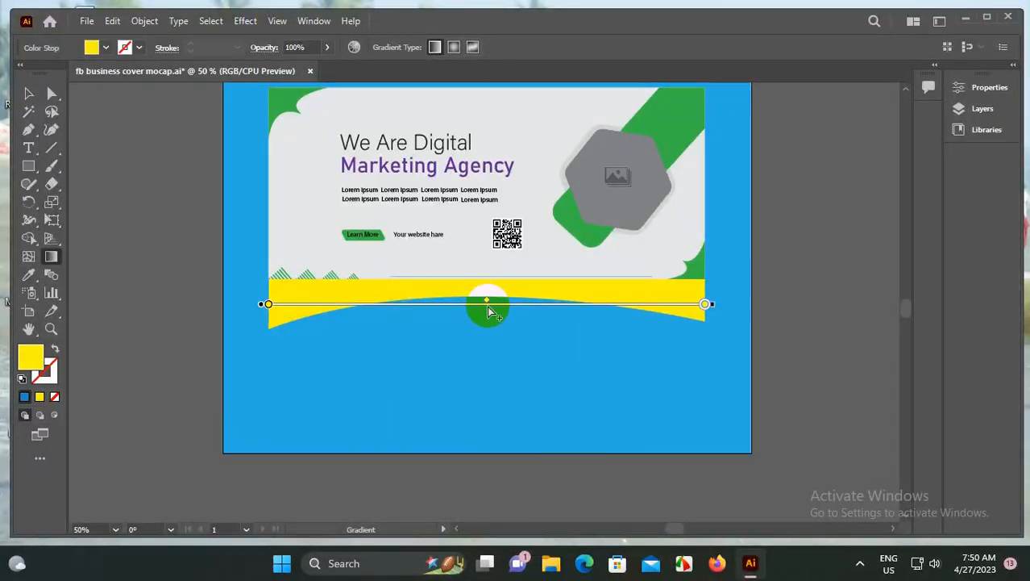
{"action": "left_click", "coordinate": [488, 311]}
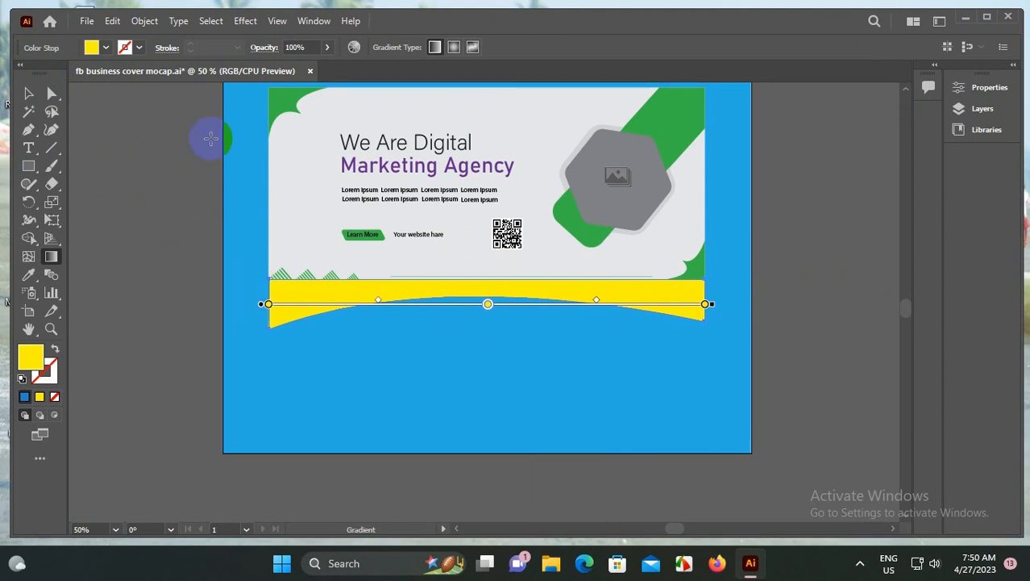
{"action": "left_click", "coordinate": [267, 306]}
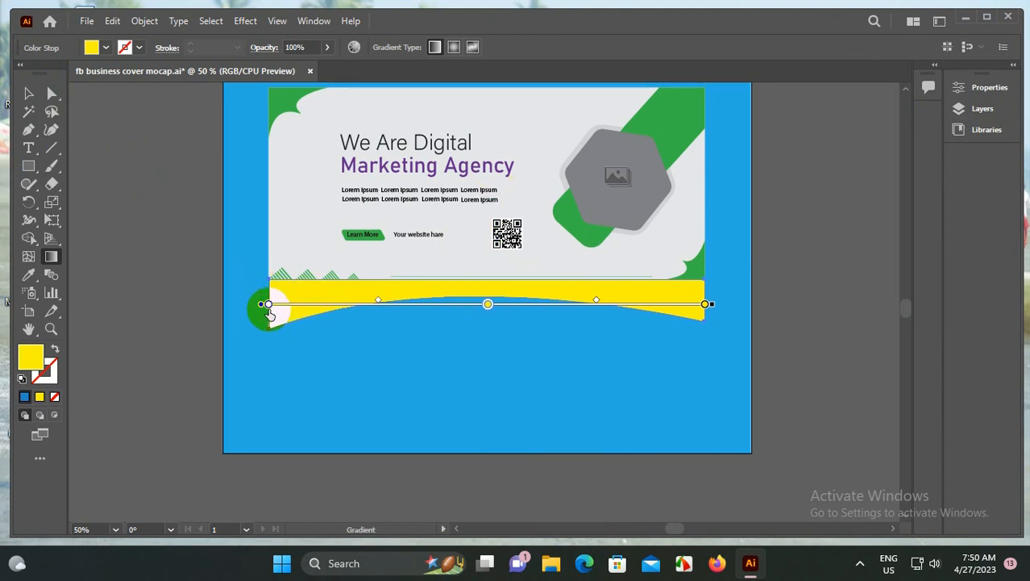
{"action": "left_click_drag", "start_coordinate": [268, 307], "coordinate": [722, 316]}
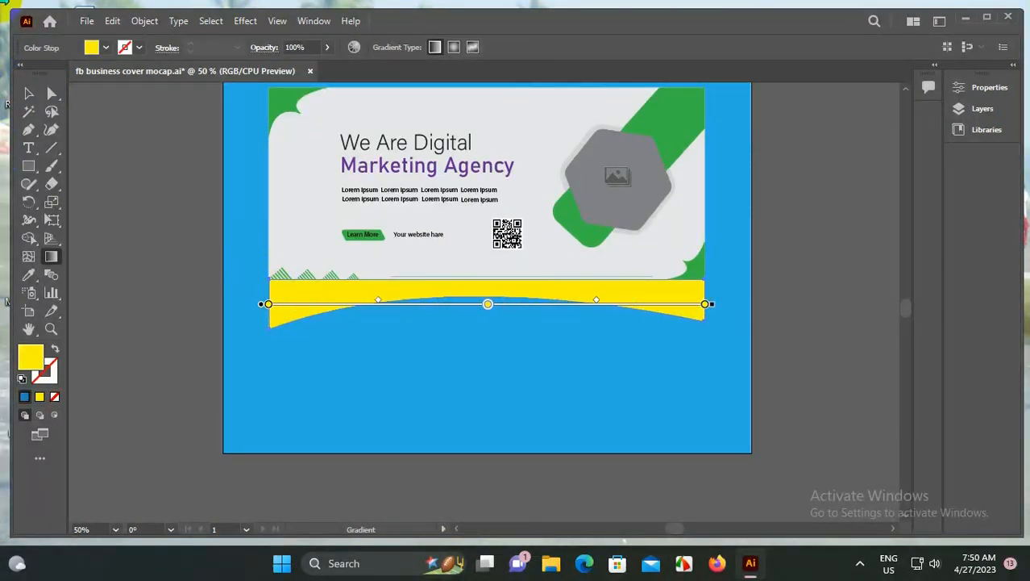
Change the middle stop of the curved shape's gradient to the black swatch
{"action": "left_click", "coordinate": [488, 308]}
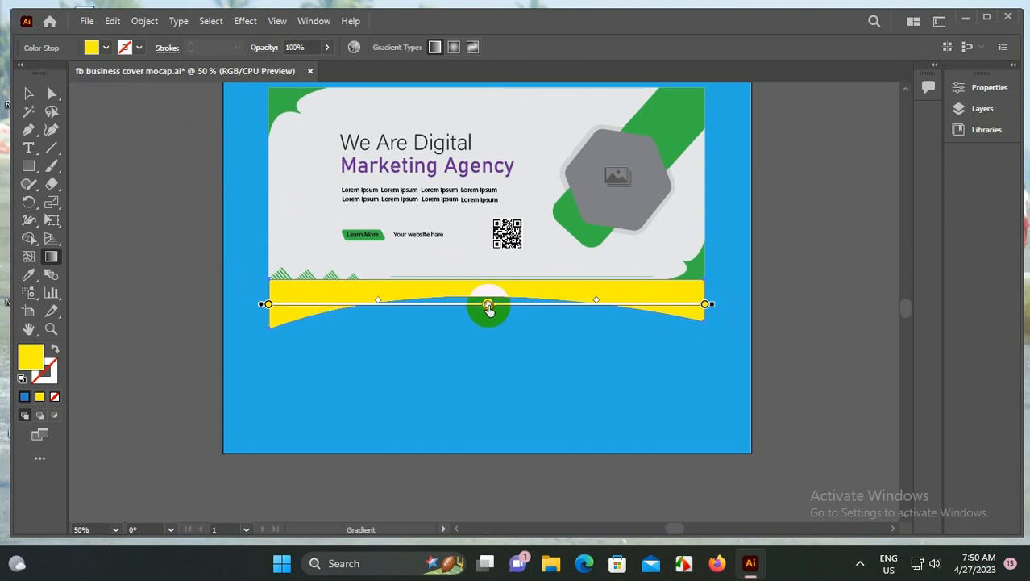
{"action": "double_click", "coordinate": [488, 308]}
{"action": "left_click", "coordinate": [295, 413]}
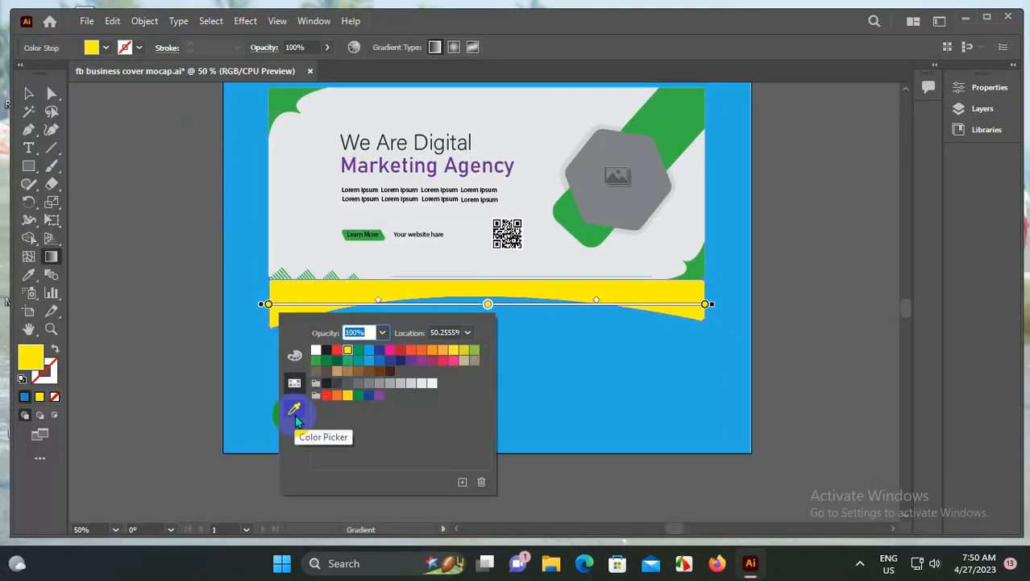
{"action": "left_click", "coordinate": [295, 413]}
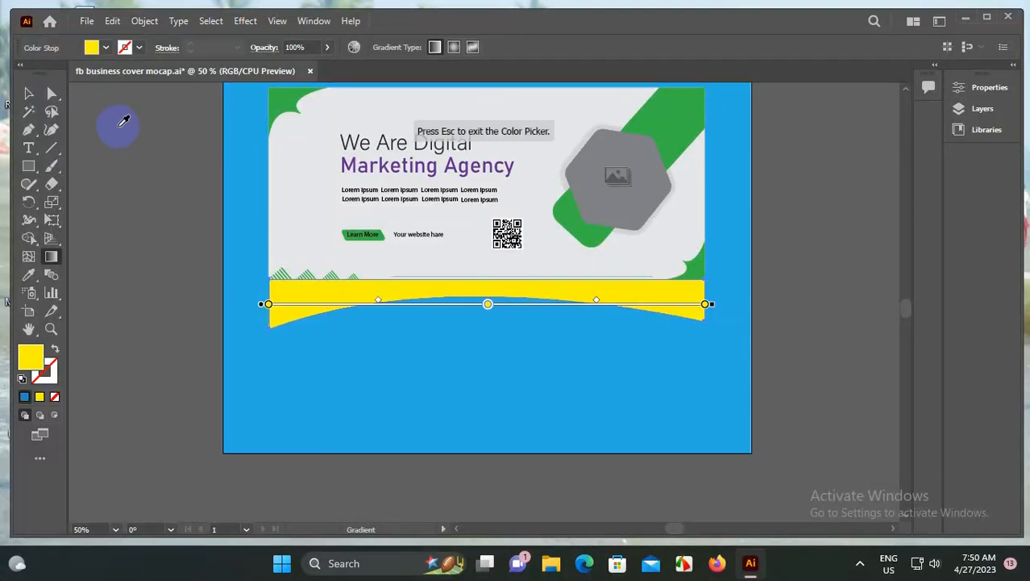
{"action": "left_click", "coordinate": [105, 49]}
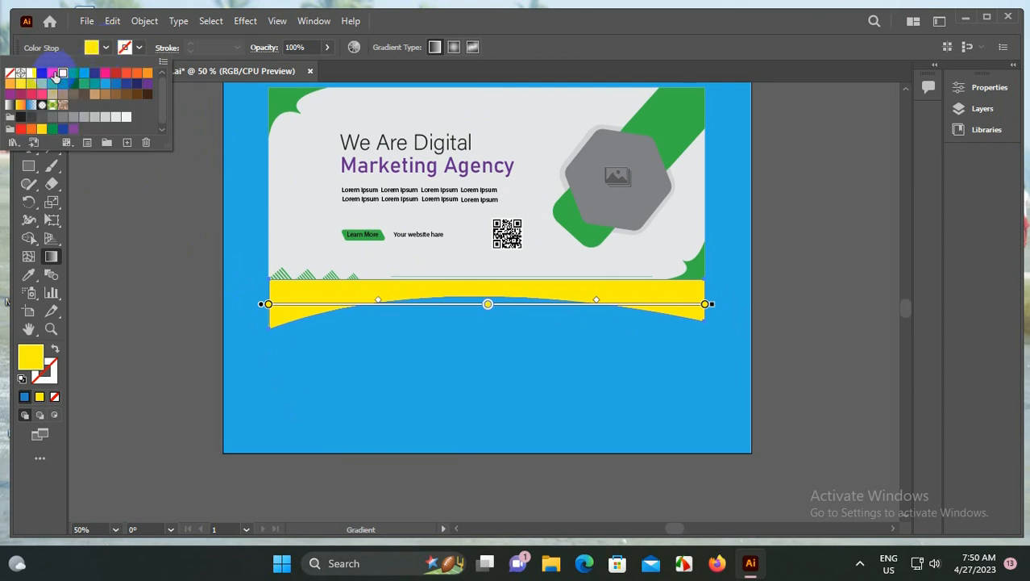
{"action": "left_click", "coordinate": [41, 74]}
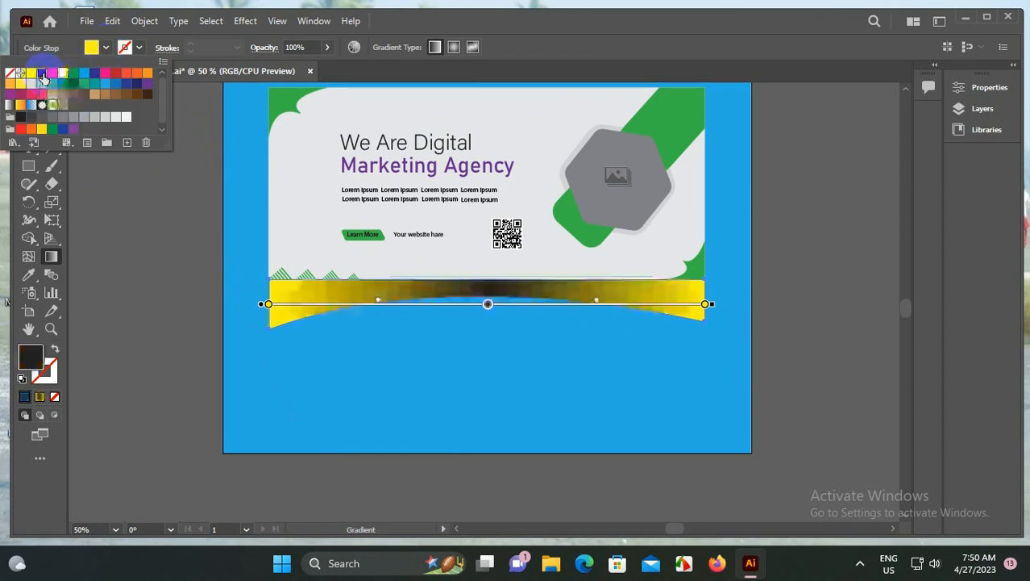
{"action": "left_click", "coordinate": [105, 50]}
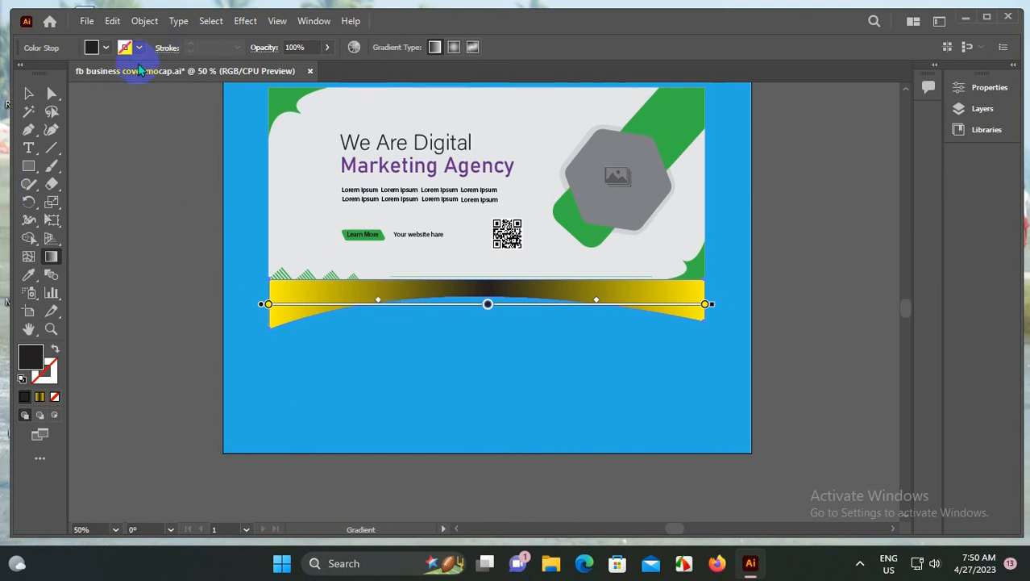
Set the left end stop of the gradient to 0% opacity and colour it black
{"action": "double_click", "coordinate": [269, 305]}
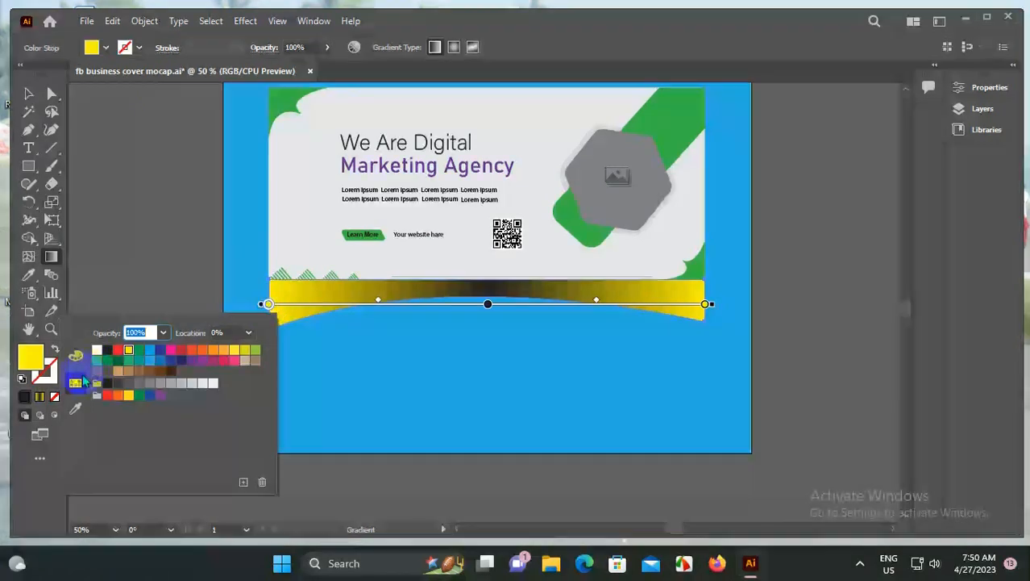
{"action": "left_click", "coordinate": [163, 334]}
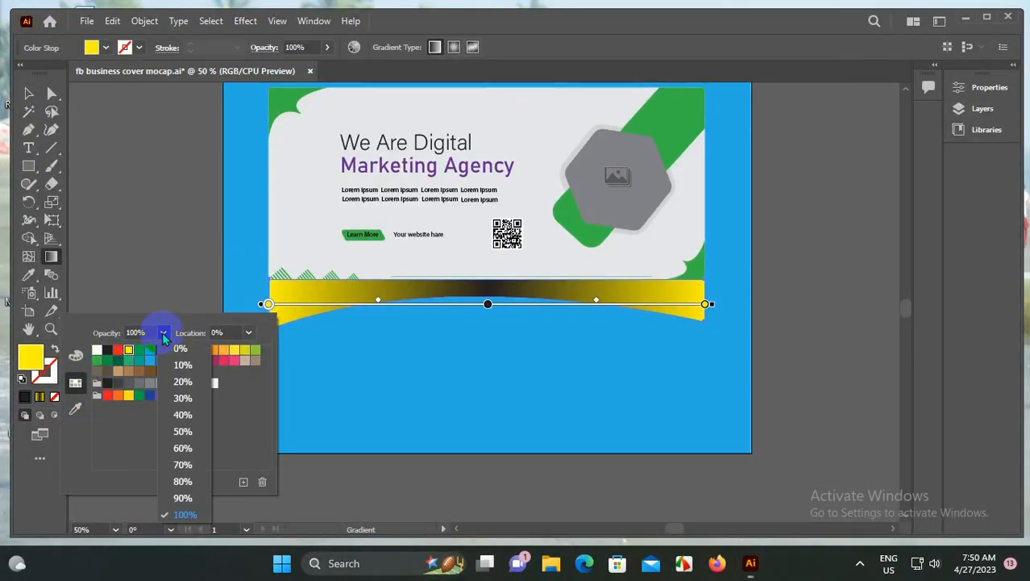
{"action": "left_click", "coordinate": [175, 349]}
{"action": "left_click", "coordinate": [263, 306]}
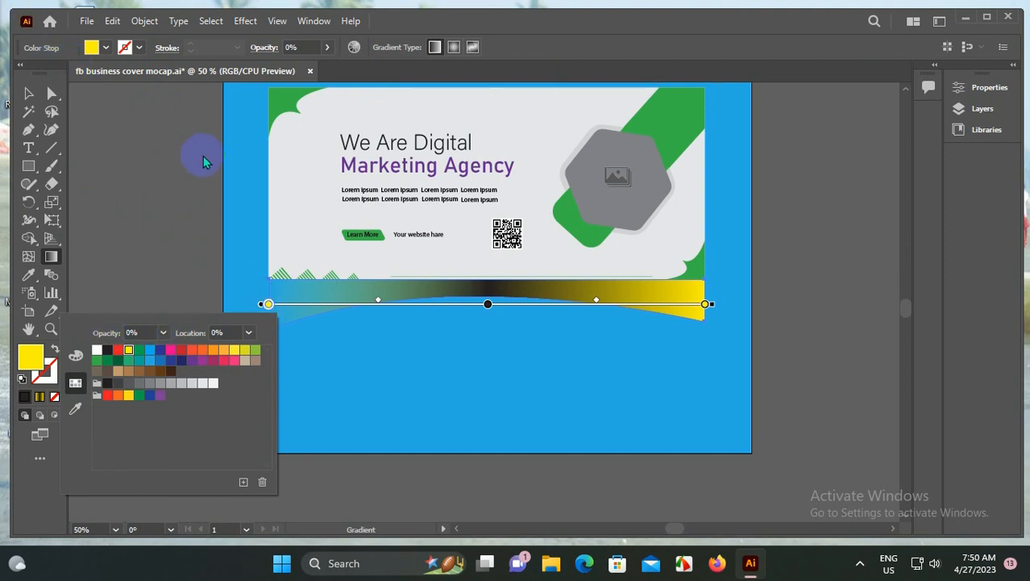
{"action": "left_click", "coordinate": [107, 349]}
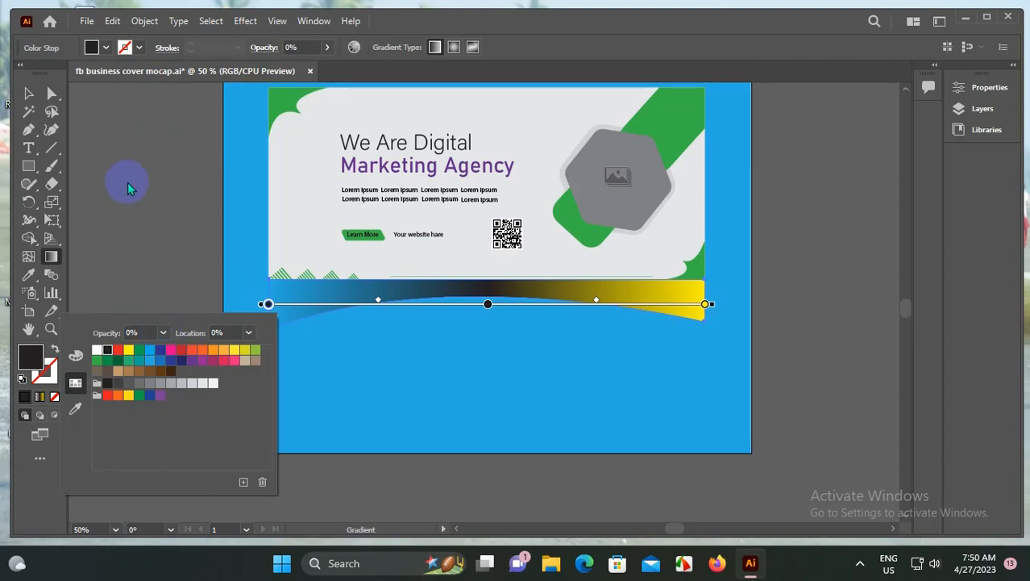
Colour the right end stop of the curved shape's gradient black
{"action": "left_click", "coordinate": [708, 305]}
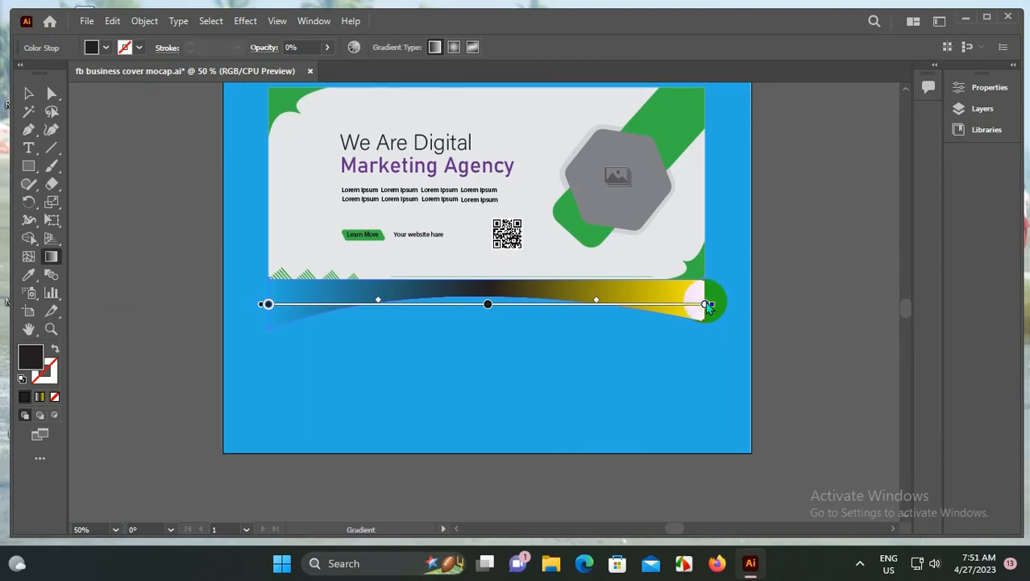
{"action": "left_click", "coordinate": [706, 305]}
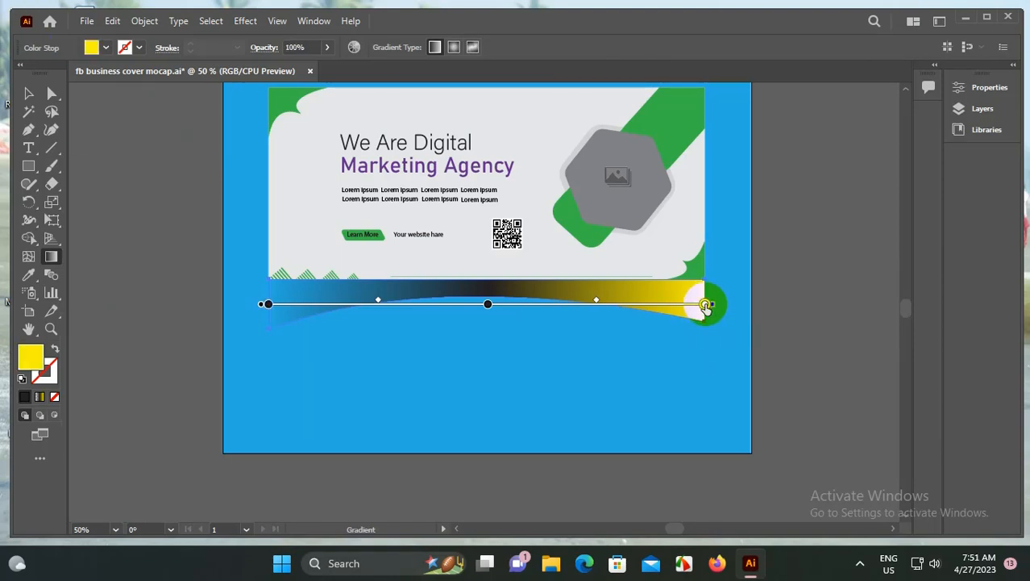
{"action": "double_click", "coordinate": [705, 305]}
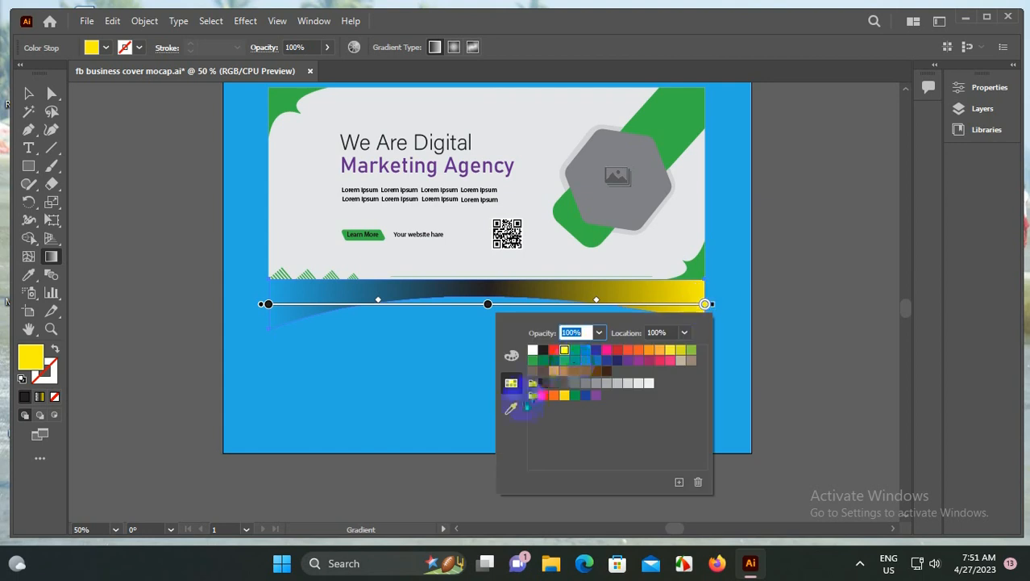
{"action": "left_click", "coordinate": [542, 349]}
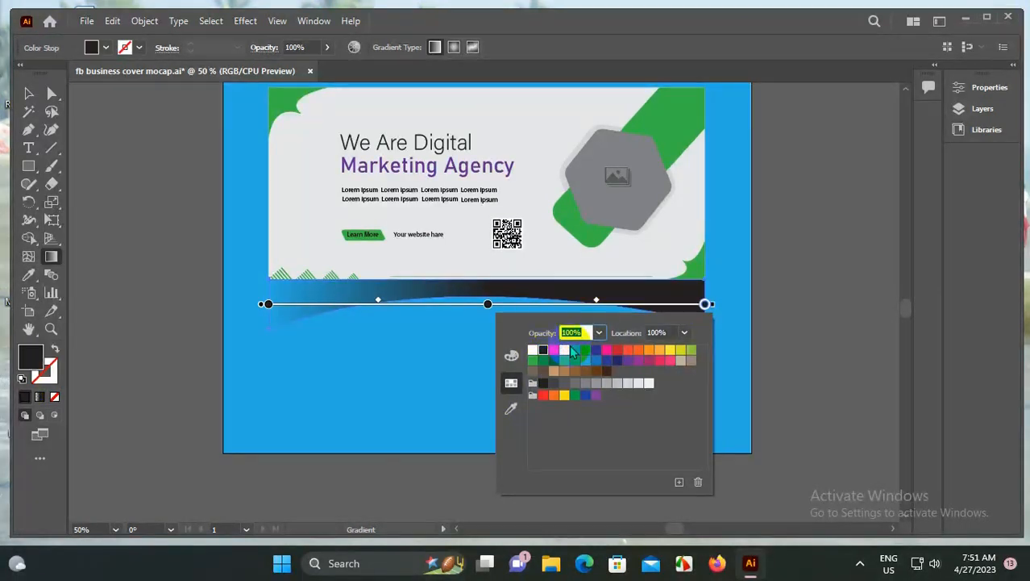
Set the right end stop of the curved shape's gradient to 0% opacity and leave gradient editing
{"action": "left_click", "coordinate": [599, 333]}
{"action": "left_click", "coordinate": [619, 351]}
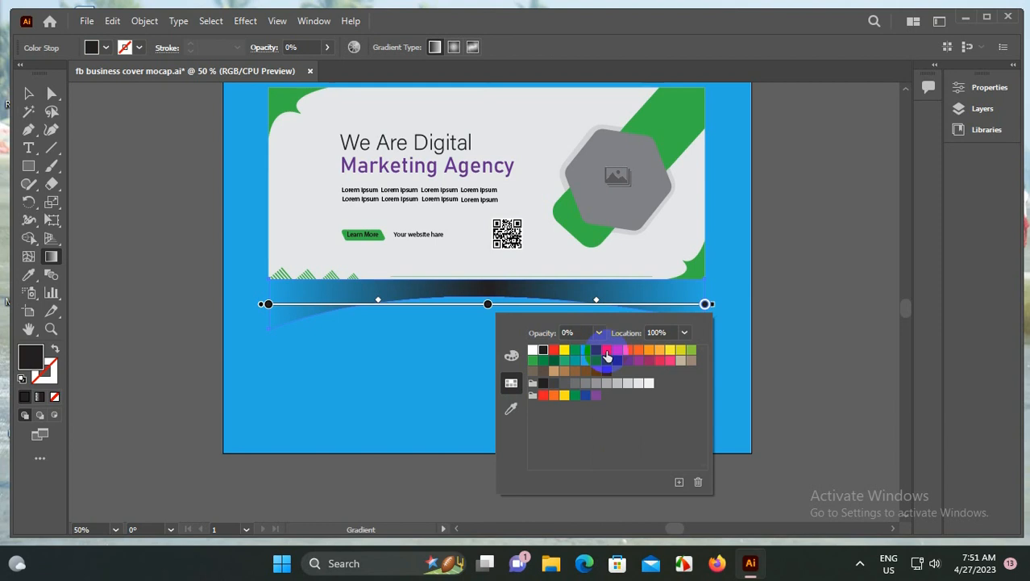
{"action": "left_click", "coordinate": [29, 98]}
{"action": "left_click", "coordinate": [321, 354]}
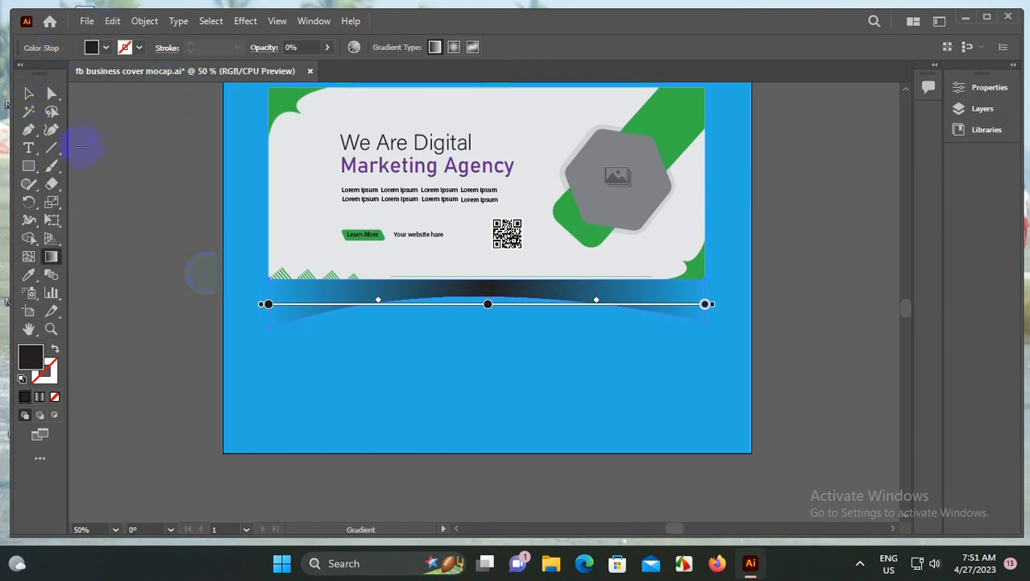
{"action": "left_click", "coordinate": [29, 95]}
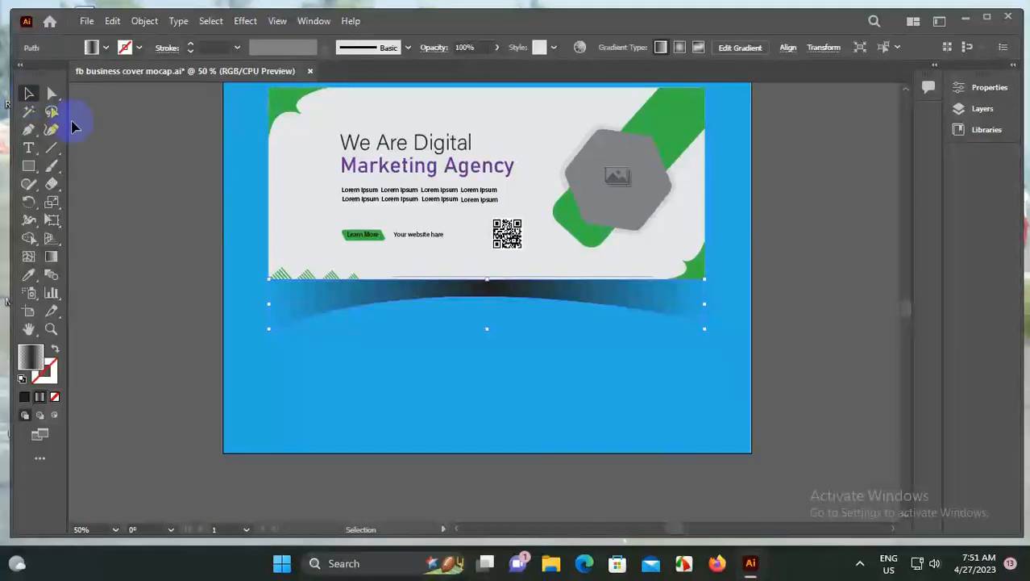
Nudge the curved gradient shape upward until its upper edge overlaps the bottom strip of the cover design
{"action": "left_click", "coordinate": [178, 262]}
{"action": "left_click", "coordinate": [298, 297]}
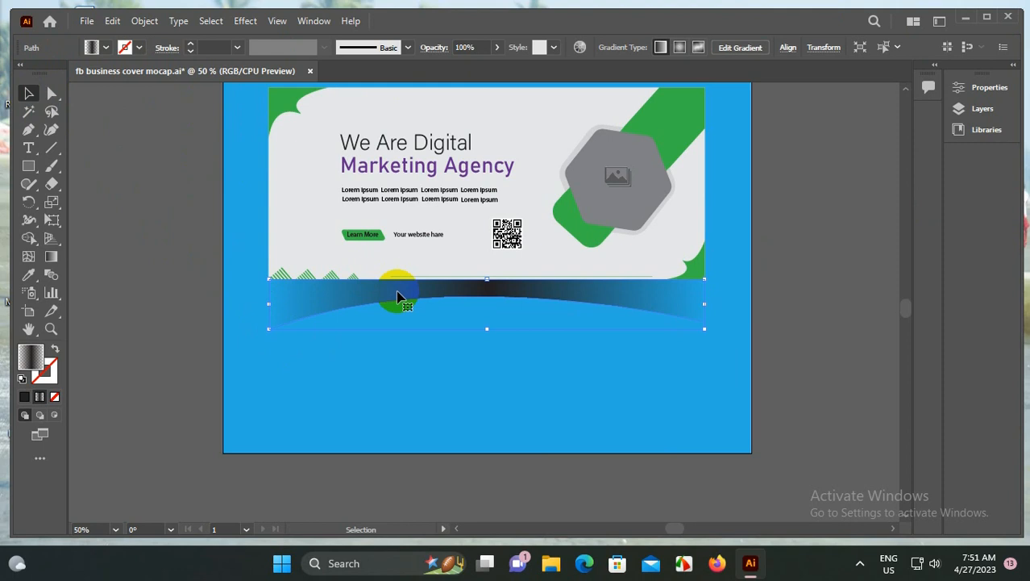
{"action": "left_click", "coordinate": [361, 306]}
{"action": "key", "text": "Up"}
{"action": "key", "text": "Up"}
{"action": "key", "text": "Up"}
{"action": "key", "text": "Up"}
{"action": "key", "text": "Up"}
{"action": "key", "text": "Up"}
{"action": "key", "text": "Up"}
{"action": "key", "text": "Up"}
{"action": "key", "text": "Up"}
{"action": "key", "text": "Up"}
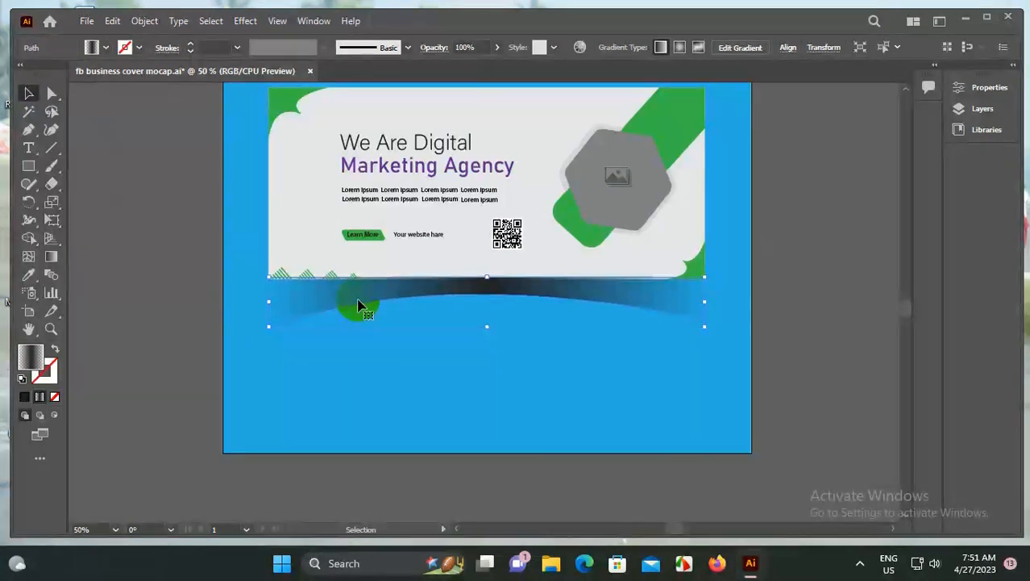
{"action": "key", "text": "Up"}
{"action": "key", "text": "Up"}
{"action": "key", "text": "Up"}
{"action": "key", "text": "Up"}
{"action": "key", "text": "Up"}
{"action": "key", "text": "Up"}
{"action": "key", "text": "Up"}
{"action": "key", "text": "Up"}
{"action": "key", "text": "Up"}
{"action": "key", "text": "Up"}
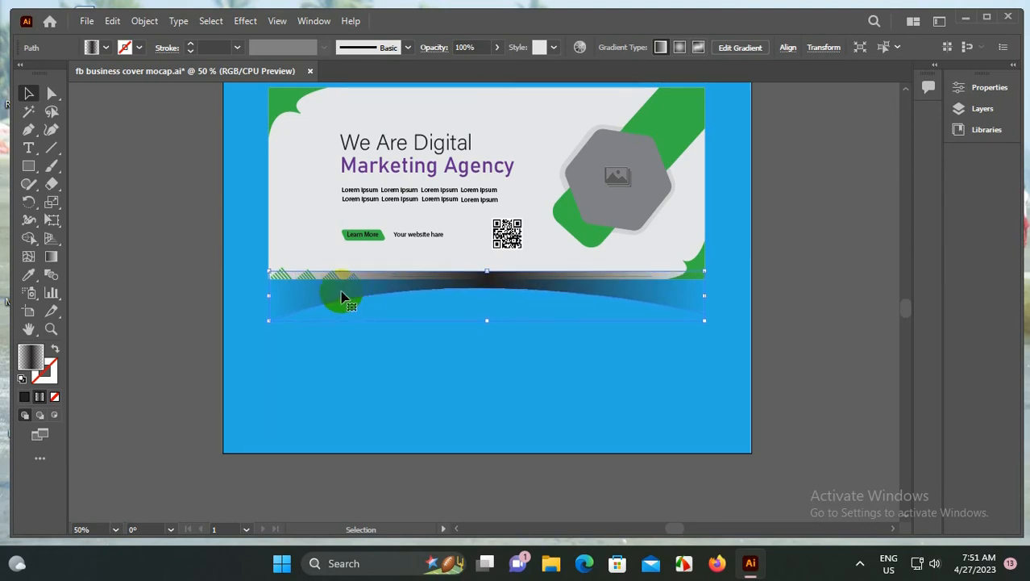
Bring the cover design group to the front, above the curved gradient shape
{"action": "left_click", "coordinate": [316, 245]}
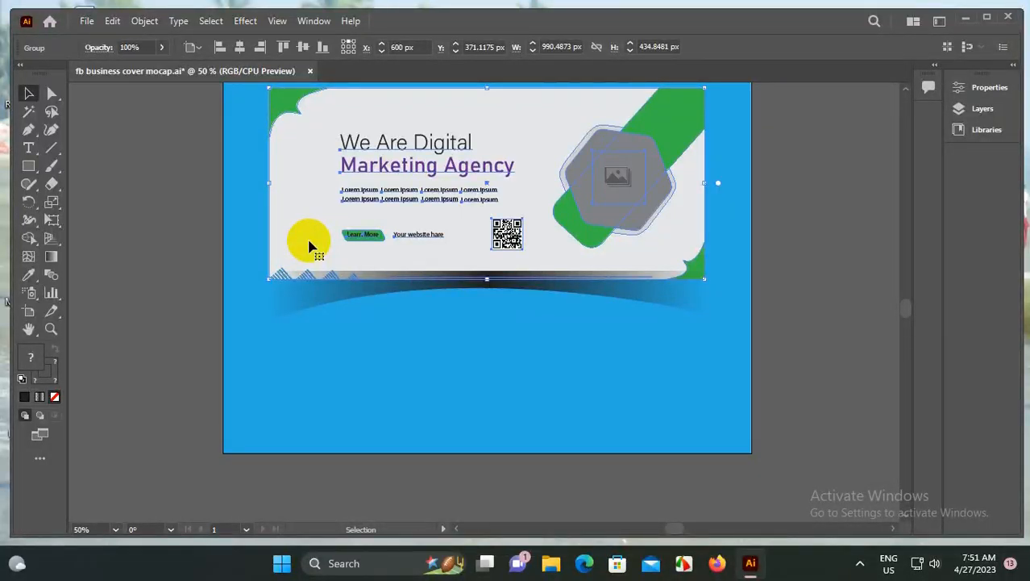
{"action": "right_click", "coordinate": [309, 246]}
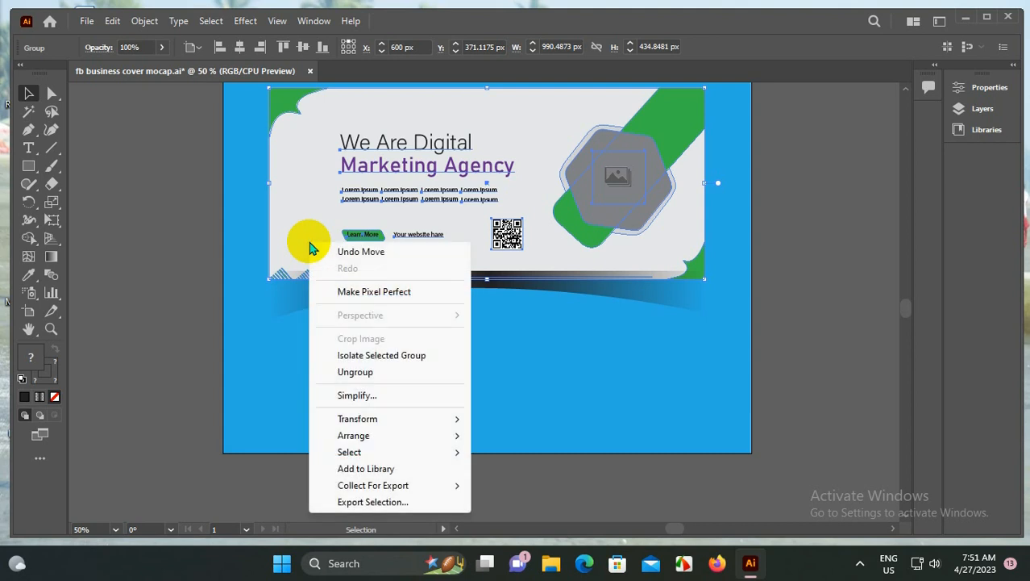
{"action": "mouse_move", "coordinate": [399, 442]}
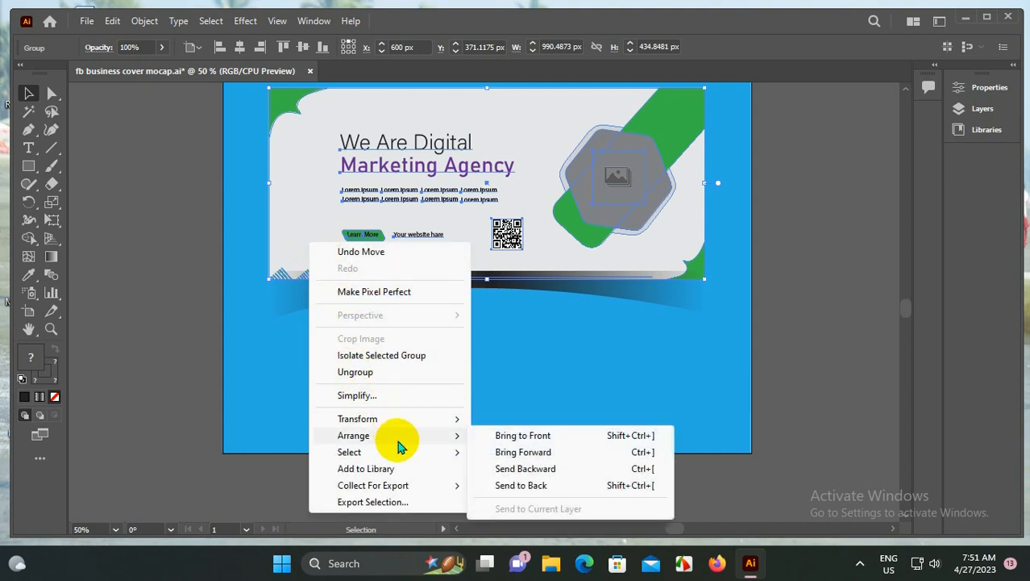
{"action": "left_click", "coordinate": [524, 436]}
{"action": "left_click", "coordinate": [402, 338]}
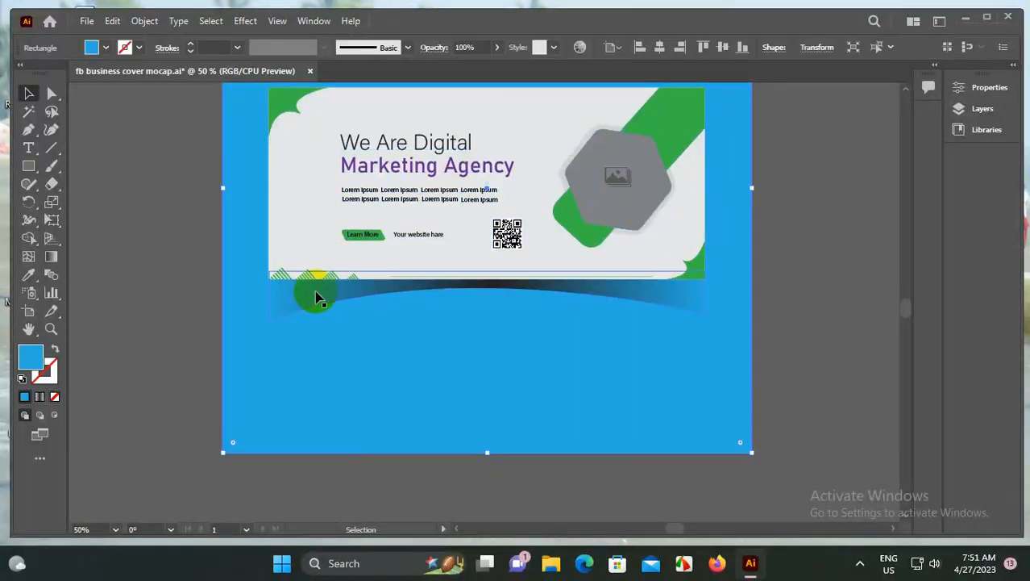
Nudge the curved shadow slightly further up behind the cover and deselect it
{"action": "left_click", "coordinate": [339, 292]}
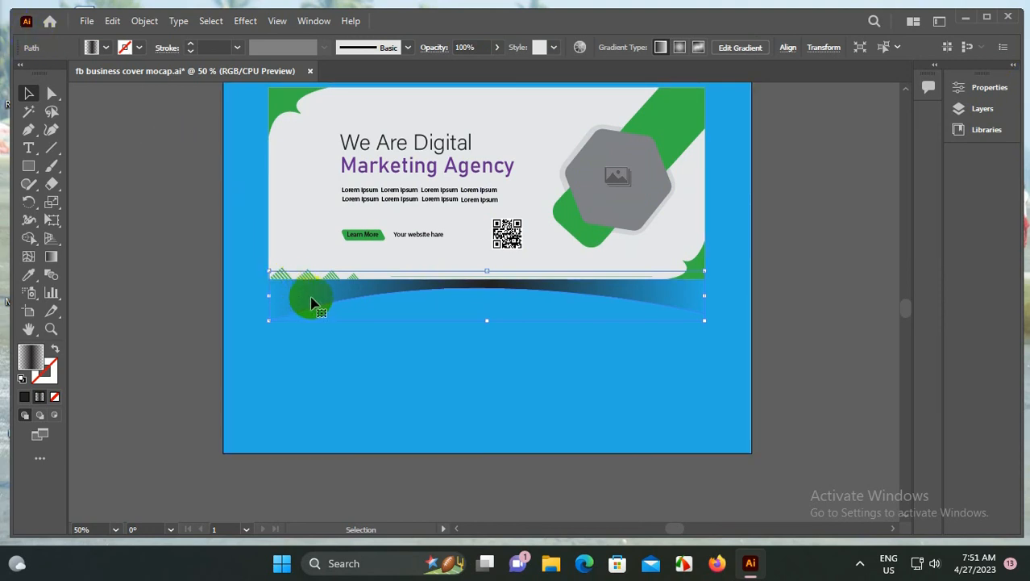
{"action": "key", "text": "Up"}
{"action": "key", "text": "Up"}
{"action": "key", "text": "Up"}
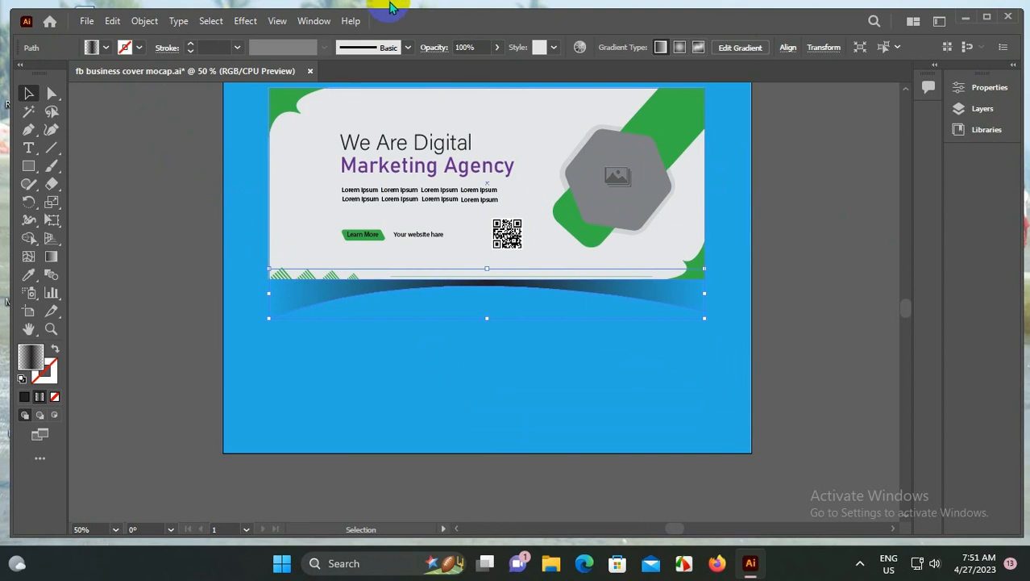
{"action": "left_click", "coordinate": [335, 348]}
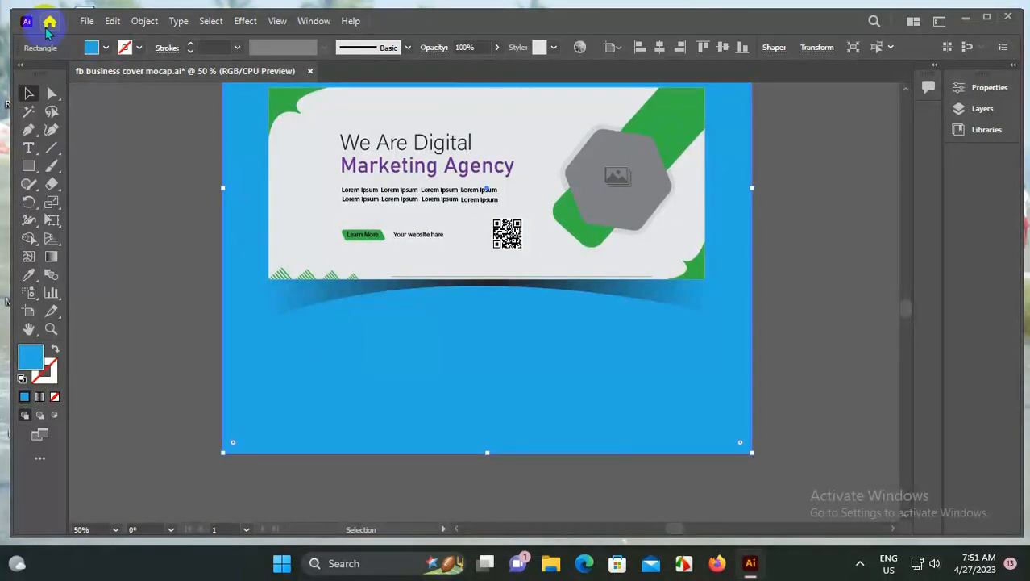
Apply a Gaussian Blur effect to the curved shadow beneath the cover
{"action": "left_click", "coordinate": [310, 299]}
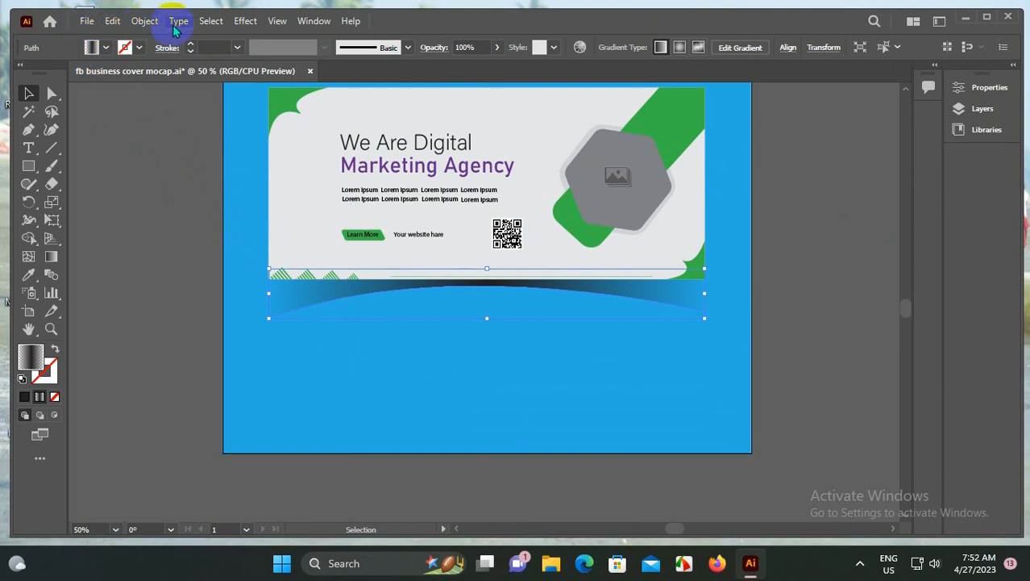
{"action": "left_click", "coordinate": [245, 21]}
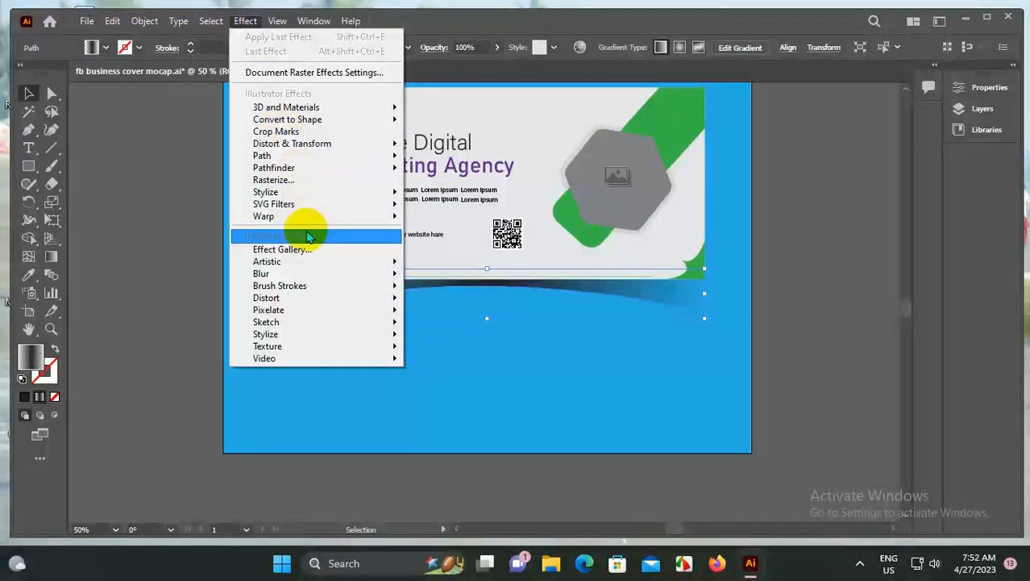
{"action": "mouse_move", "coordinate": [302, 273]}
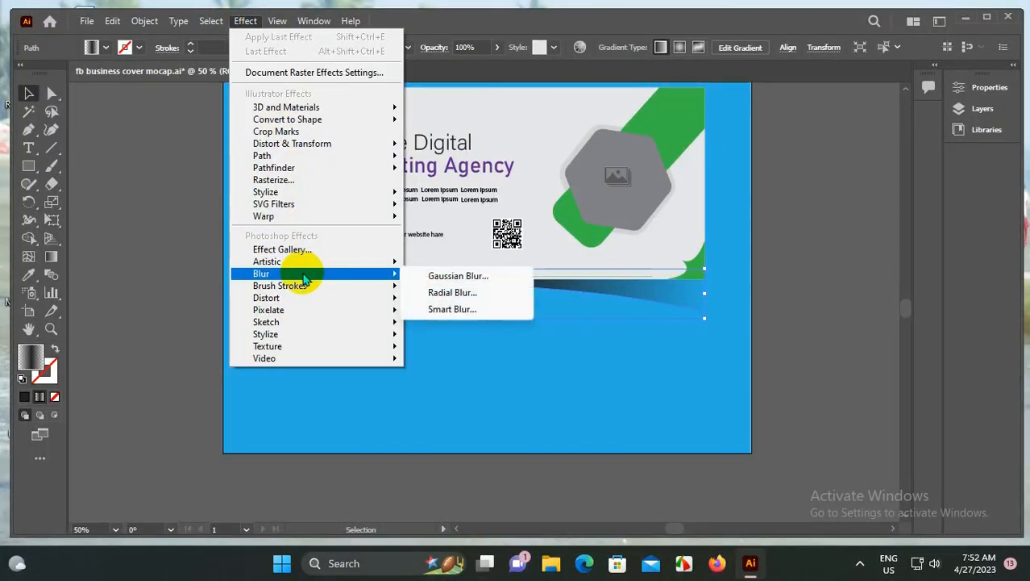
{"action": "left_click", "coordinate": [444, 278]}
{"action": "left_click", "coordinate": [502, 294]}
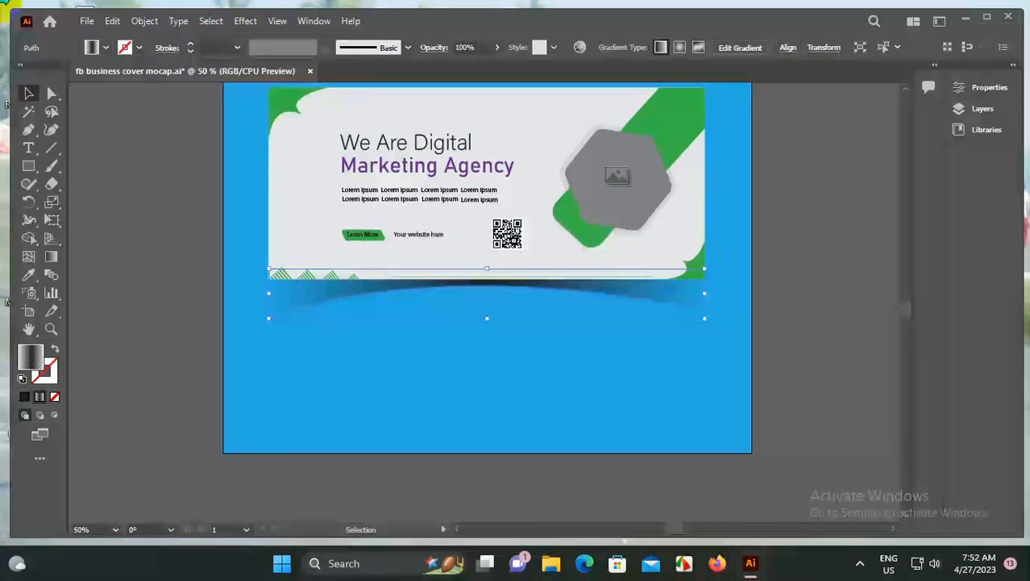
{"action": "left_click", "coordinate": [193, 267]}
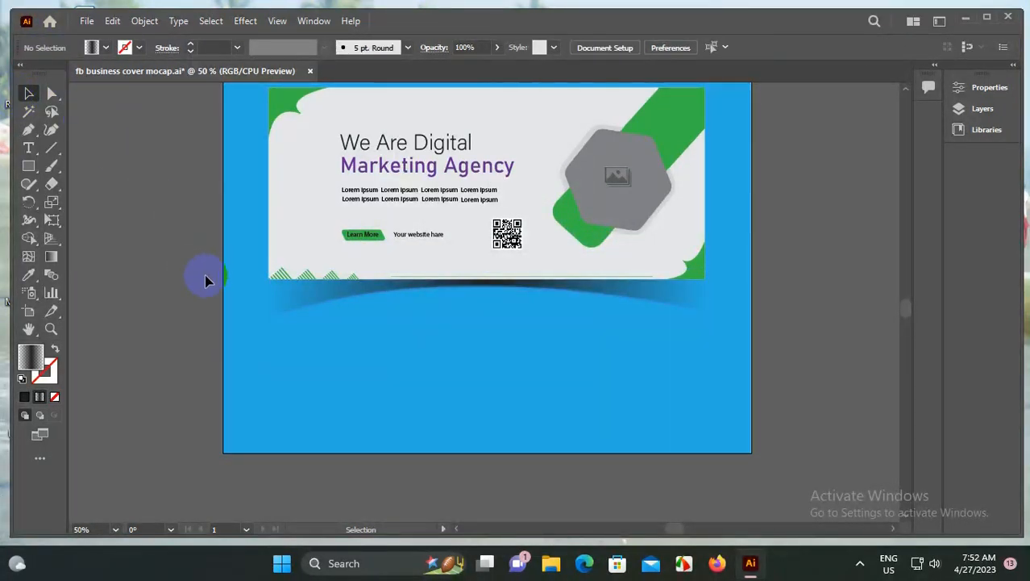
Move the blurred shadow up by two small nudges beneath the cover's bottom edge
{"action": "left_click", "coordinate": [321, 301]}
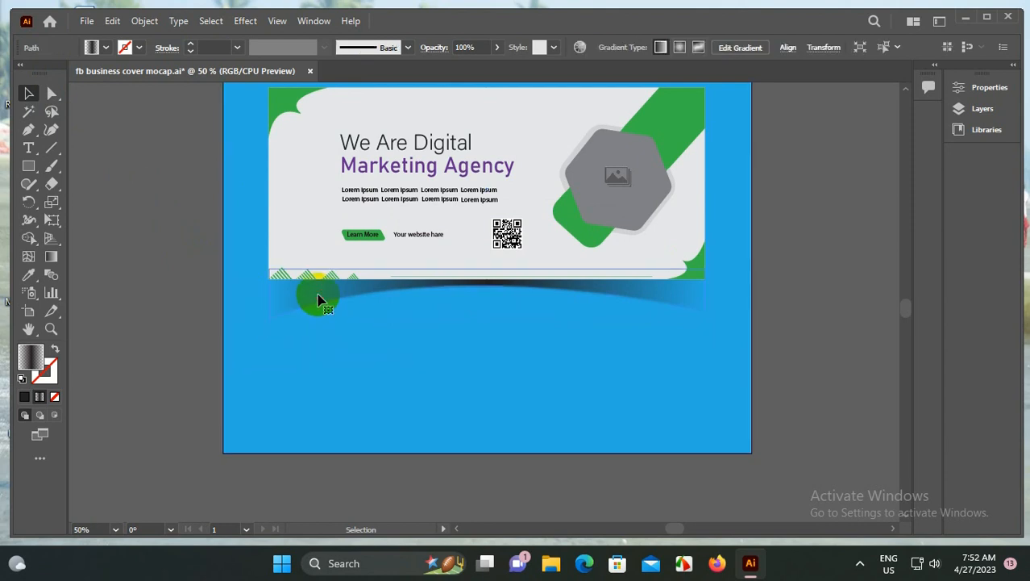
{"action": "key", "text": "Up"}
{"action": "key", "text": "Up"}
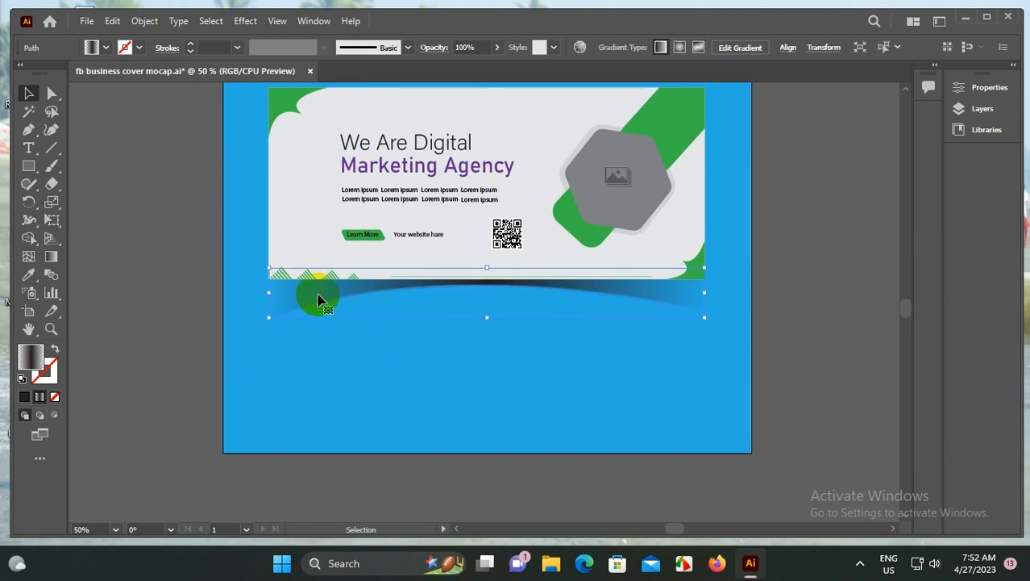